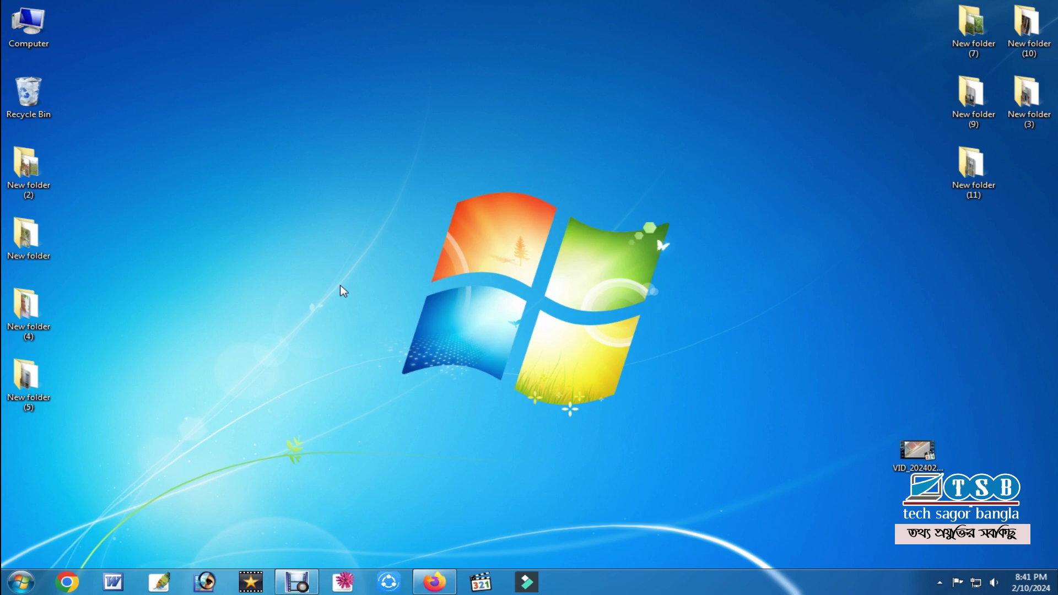
Step: Watch the shaky phone video fullscreen, skip ahead to 00:27, then close the player
{"action": "mouse_move", "coordinate": [905, 469]}
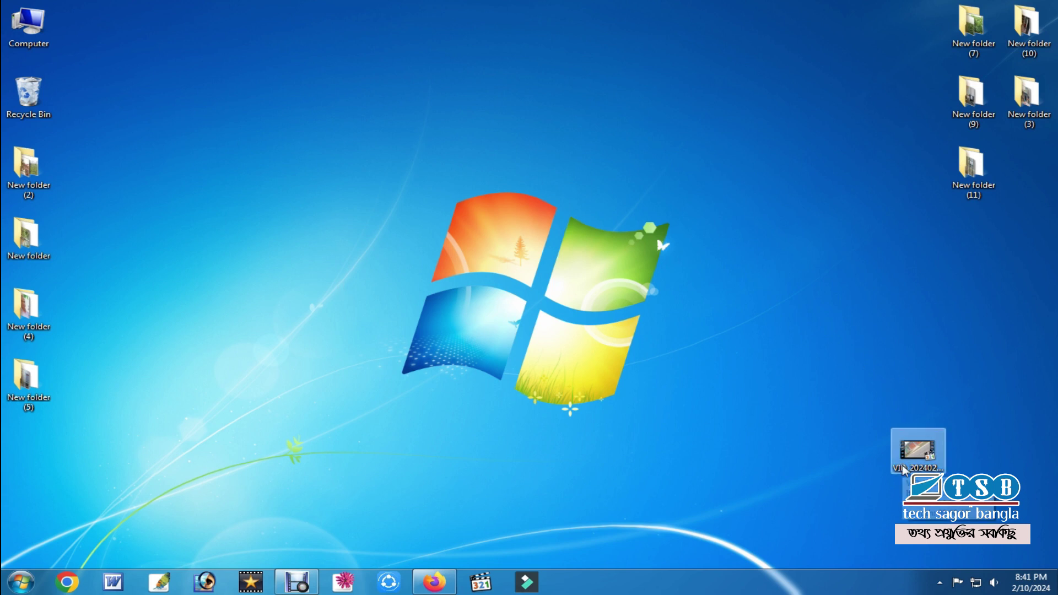
{"action": "double_click", "coordinate": [918, 450]}
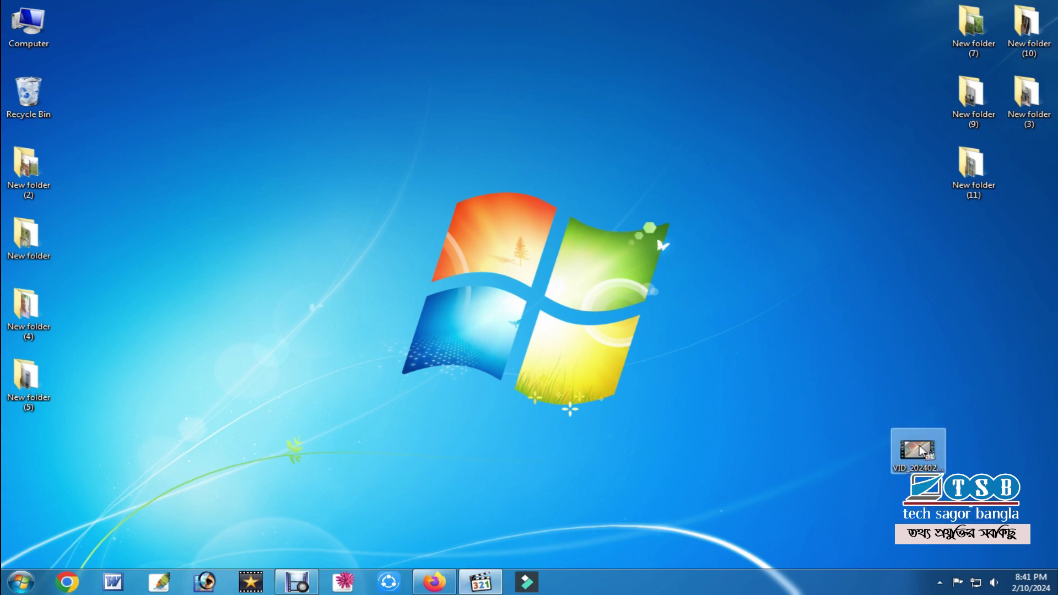
{"action": "scroll", "coordinate": [570, 267], "scroll_direction": "down", "scroll_amount": 1}
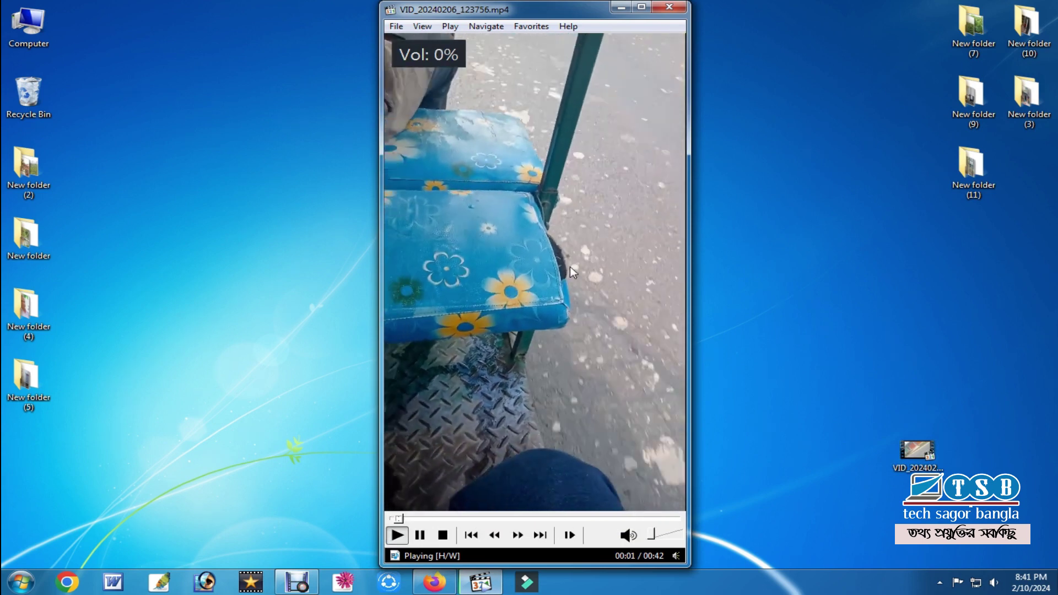
{"action": "double_click", "coordinate": [570, 267]}
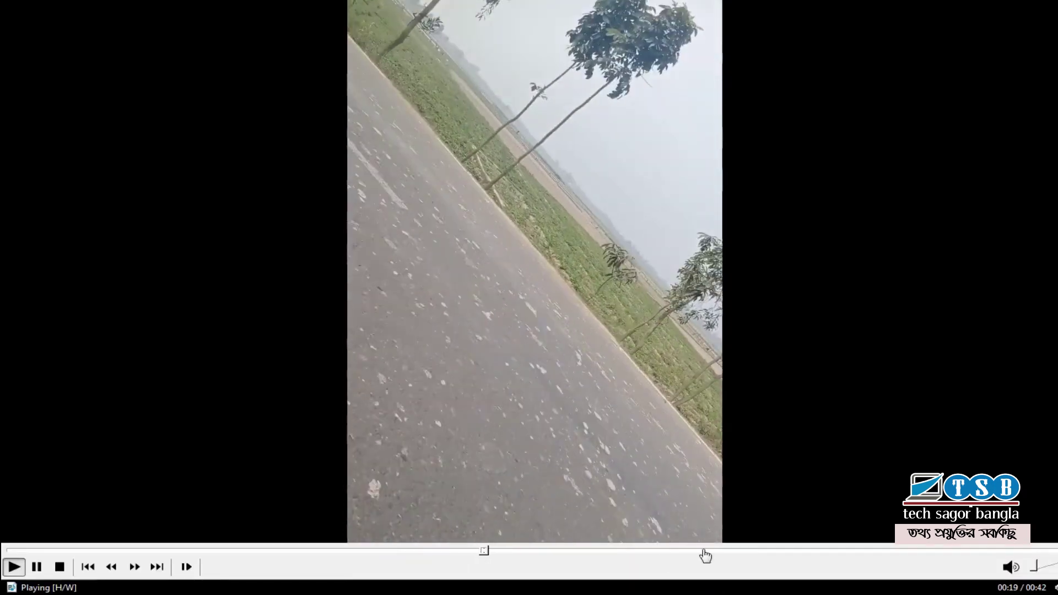
{"action": "left_click", "coordinate": [703, 551]}
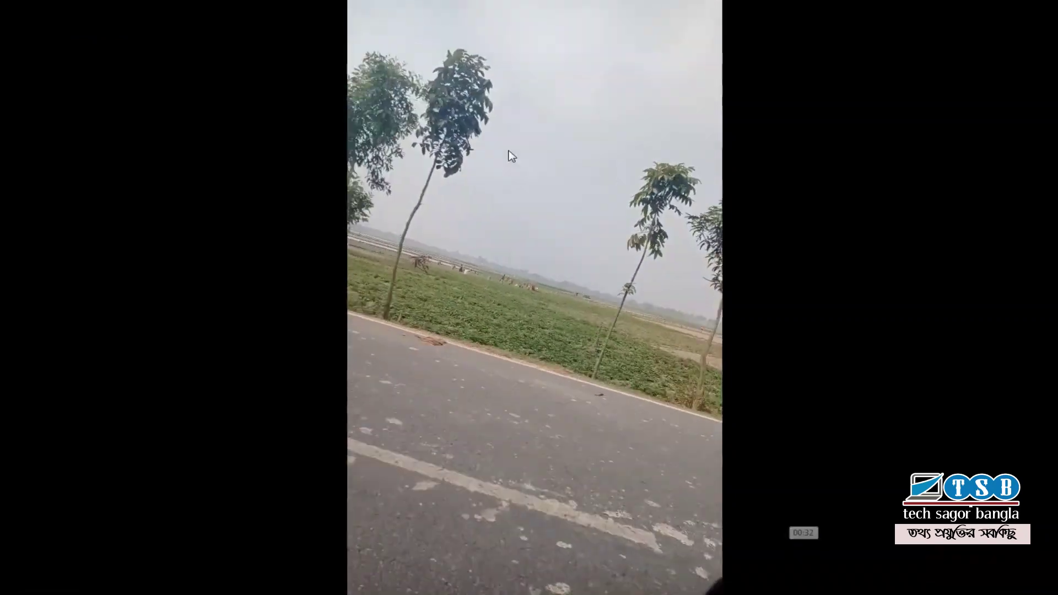
{"action": "right_click", "coordinate": [578, 106]}
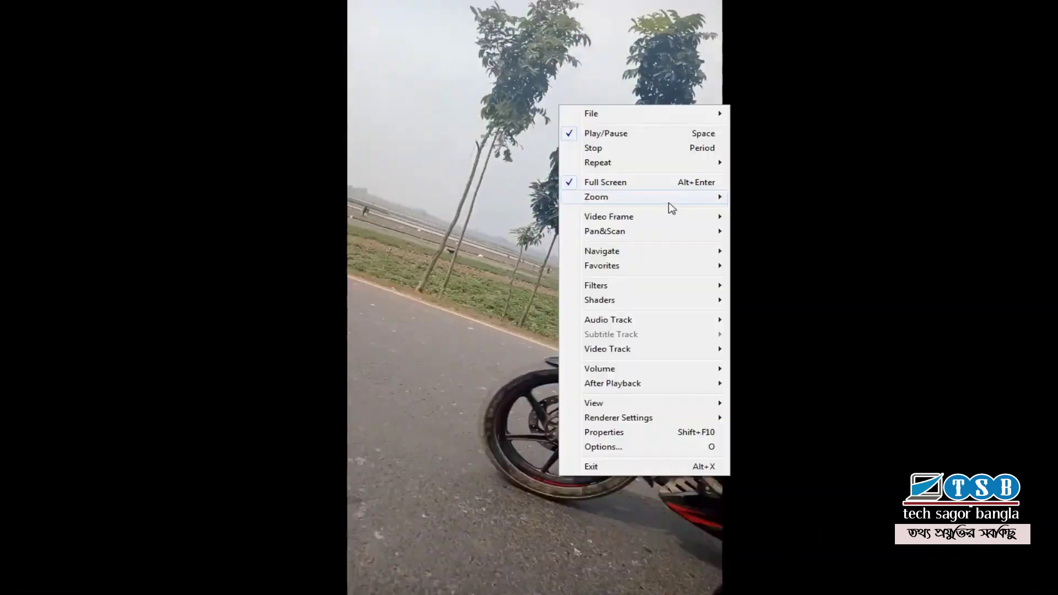
{"action": "left_click", "coordinate": [662, 182]}
{"action": "left_click", "coordinate": [671, 8]}
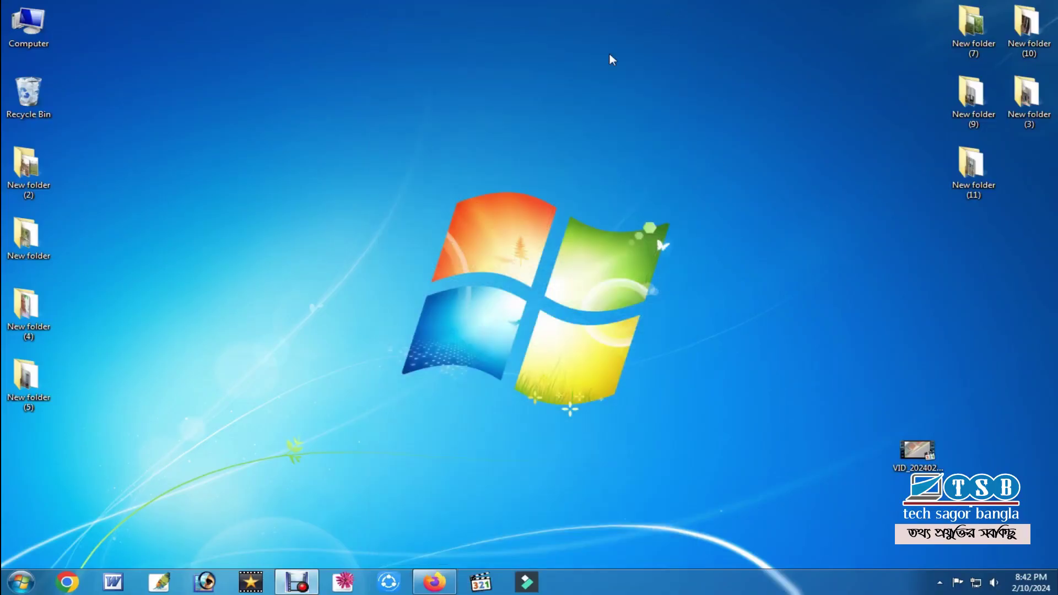
Step: Refresh the desktop and launch VideoPad Professional from the taskbar
{"action": "right_click", "coordinate": [420, 140]}
{"action": "left_click", "coordinate": [477, 180]}
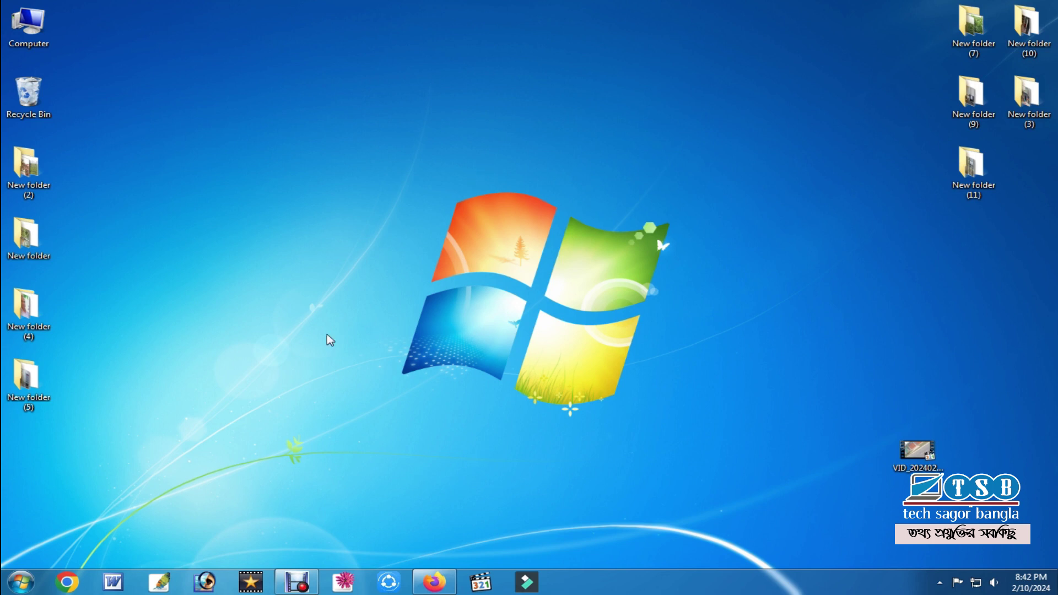
{"action": "left_click", "coordinate": [253, 583]}
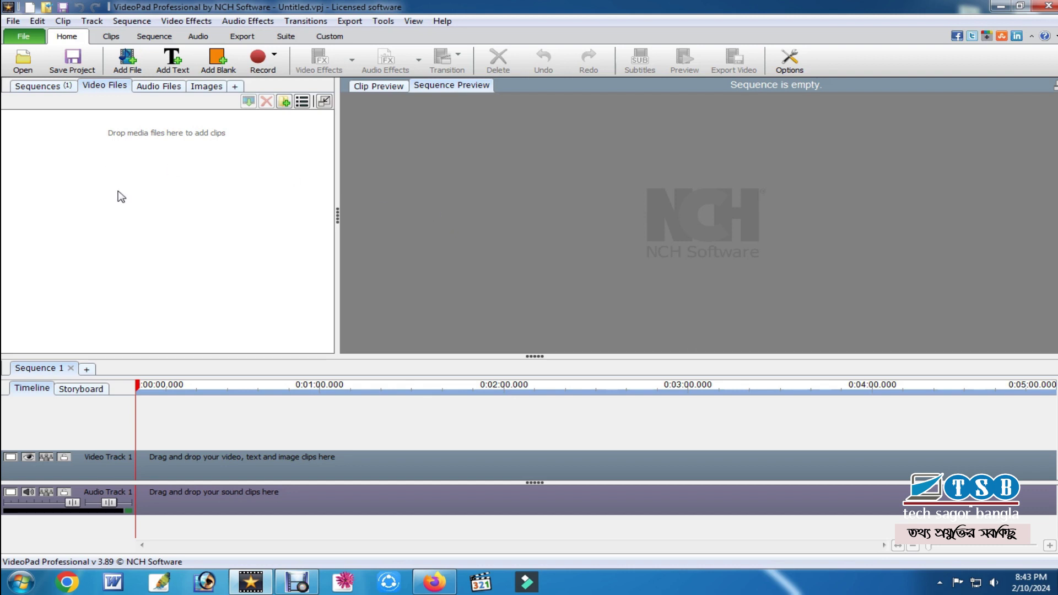
Step: Add VID_20240206_123756.mp4 from the Desktop and drag it onto Sequence 1's timeline
{"action": "left_click", "coordinate": [139, 61]}
{"action": "left_click_drag", "start_coordinate": [276, 17], "coordinate": [359, 27]}
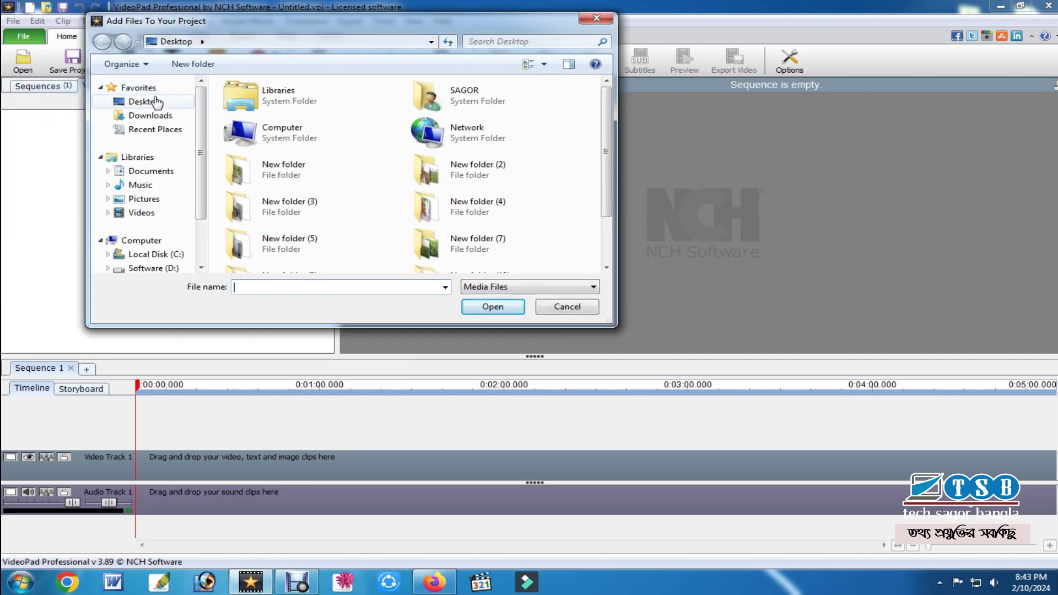
{"action": "scroll", "coordinate": [609, 130], "scroll_direction": "down", "scroll_amount": 2}
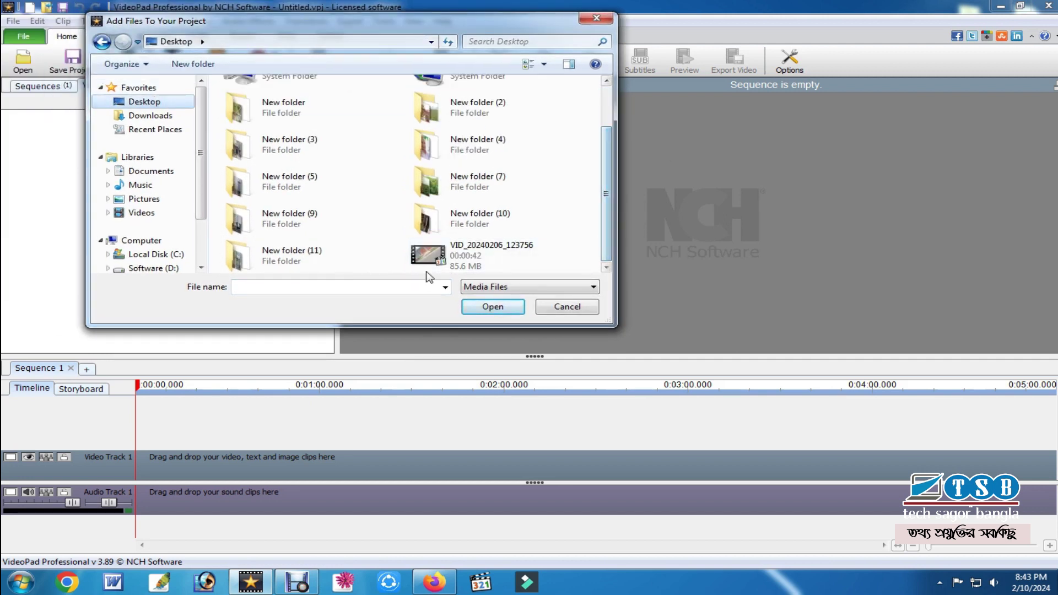
{"action": "left_click", "coordinate": [495, 251]}
{"action": "left_click", "coordinate": [497, 307]}
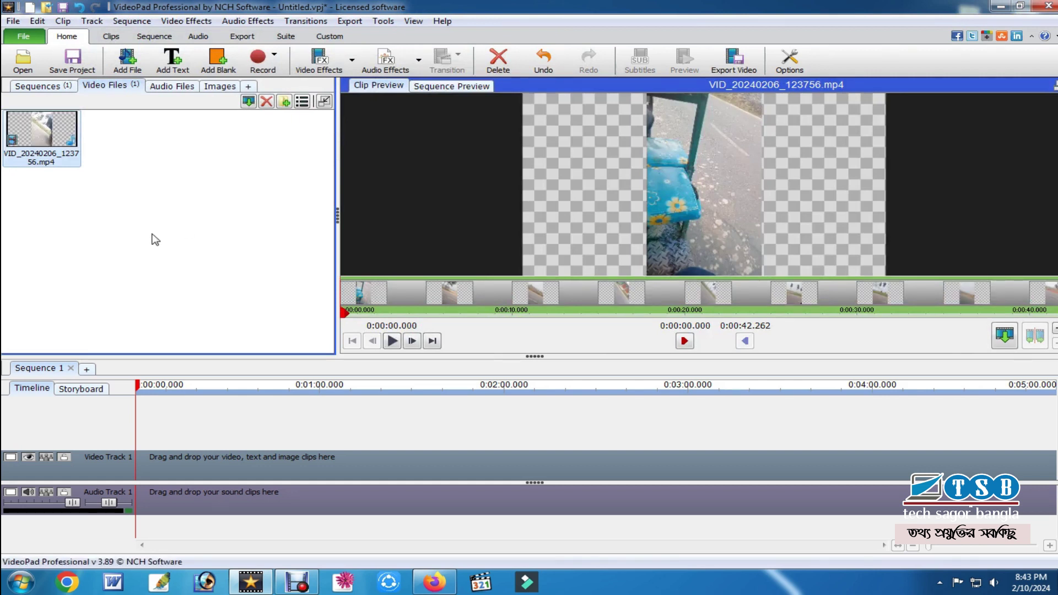
{"action": "left_click_drag", "start_coordinate": [64, 146], "coordinate": [208, 421]}
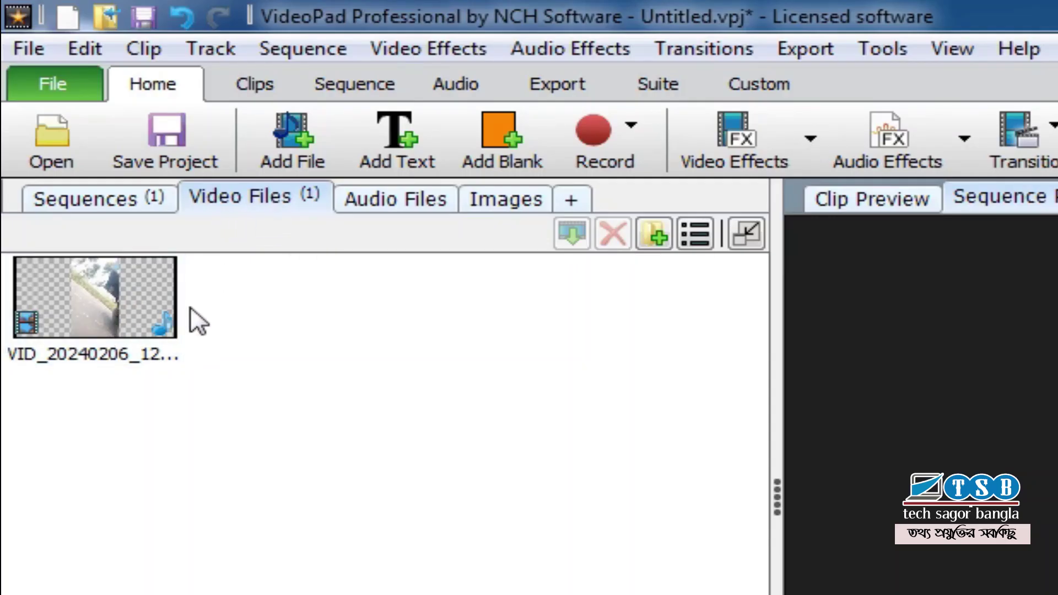
{"action": "mouse_move", "coordinate": [141, 326]}
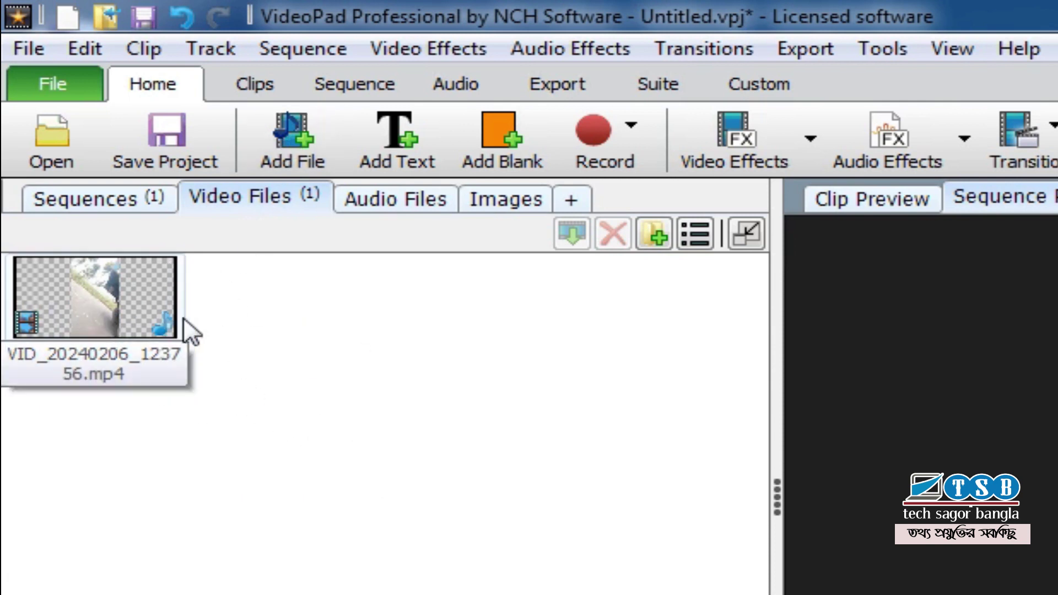
Step: Run Stabilize Video on VID_20240206_123756.mp4 and move the progress window aside
{"action": "right_click", "coordinate": [104, 295]}
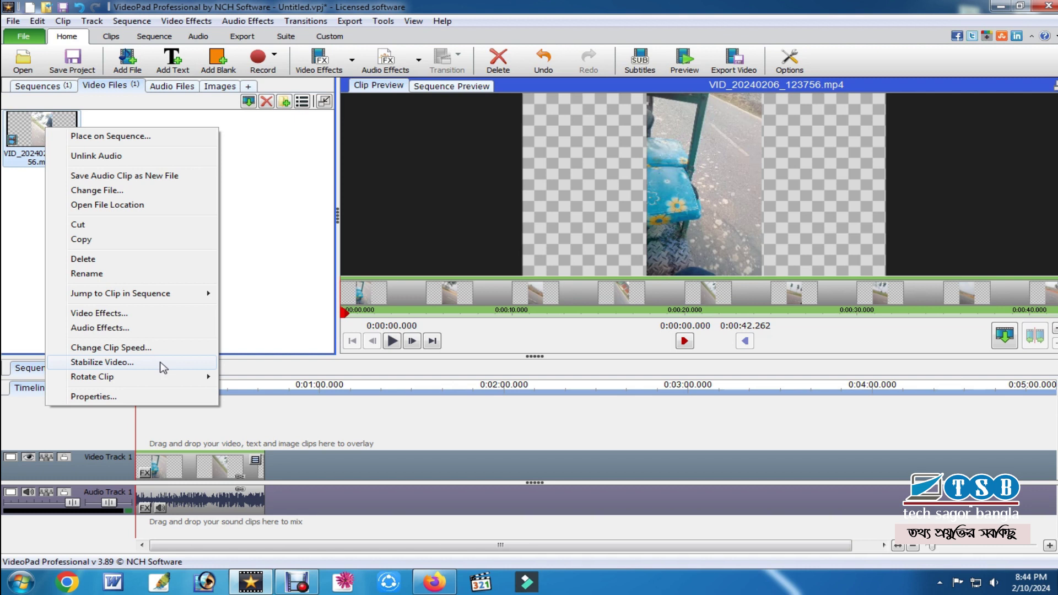
{"action": "left_click", "coordinate": [163, 365]}
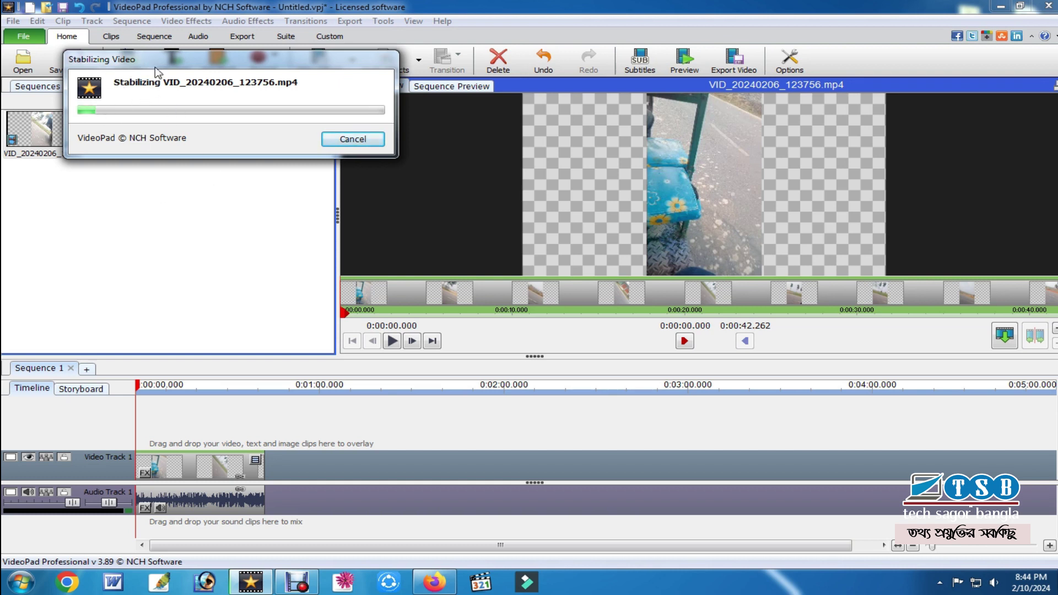
{"action": "left_click_drag", "start_coordinate": [149, 61], "coordinate": [181, 122]}
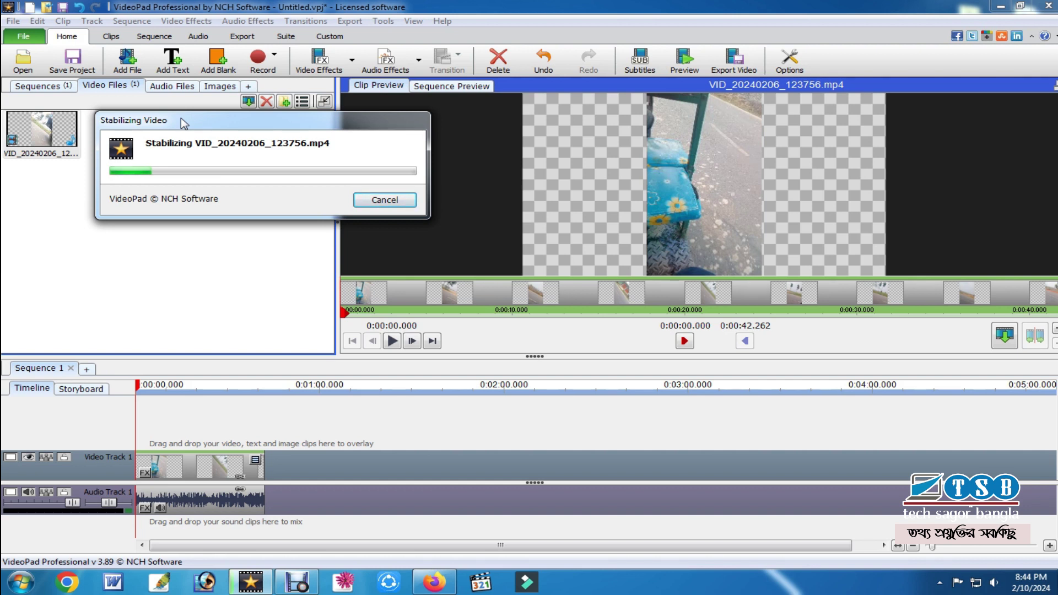
Step: Move the Stabilizing Video window further aside while stabilization completes
{"action": "left_click_drag", "start_coordinate": [184, 124], "coordinate": [244, 154]}
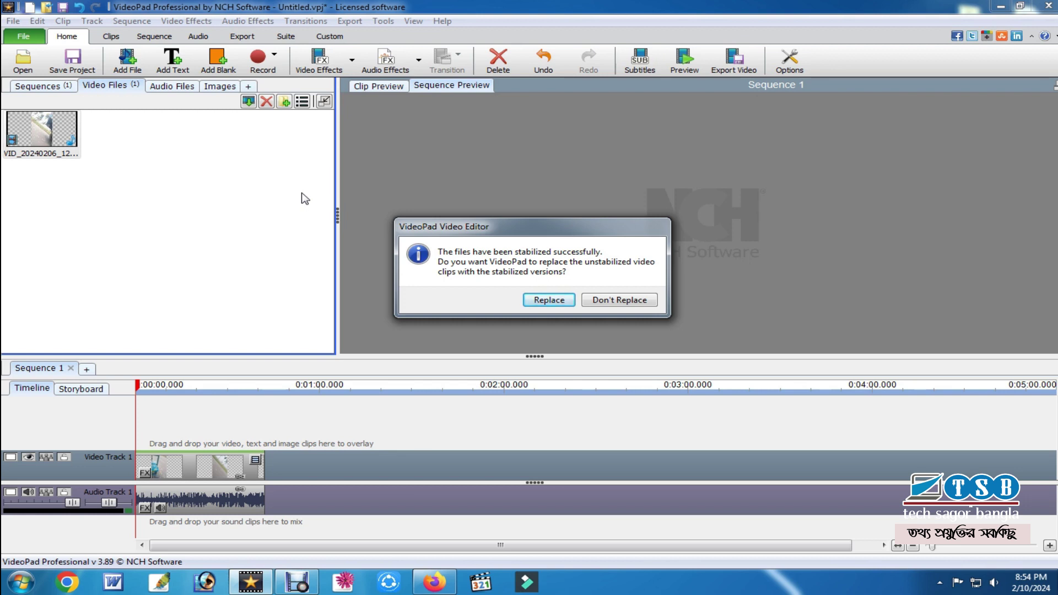
Step: Replace the original clips with the stabilized versions and scrub to about 0:00:18
{"action": "left_click", "coordinate": [555, 299]}
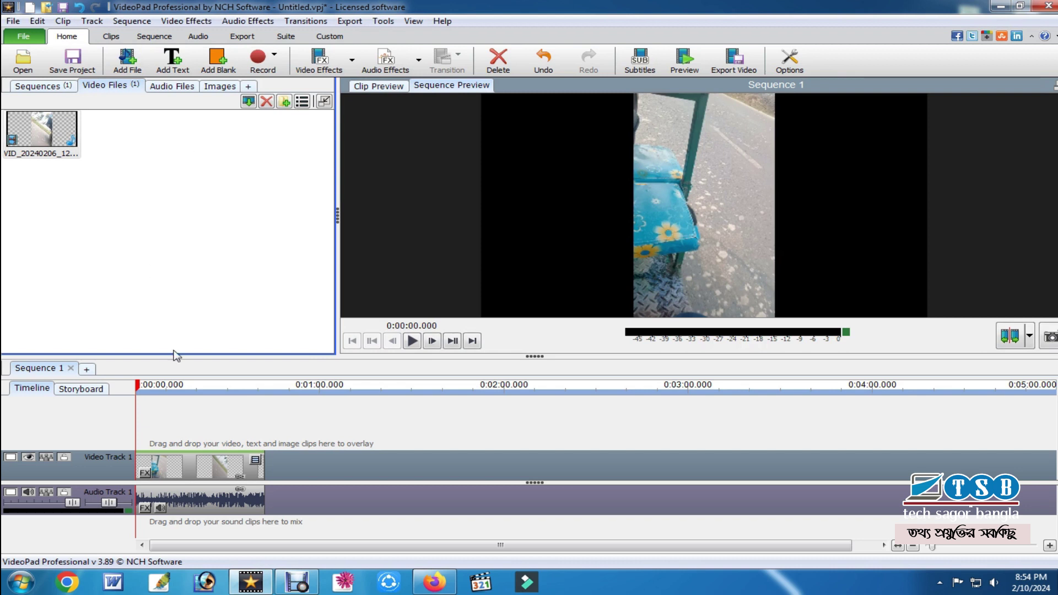
{"action": "left_click_drag", "start_coordinate": [167, 394], "coordinate": [195, 400]}
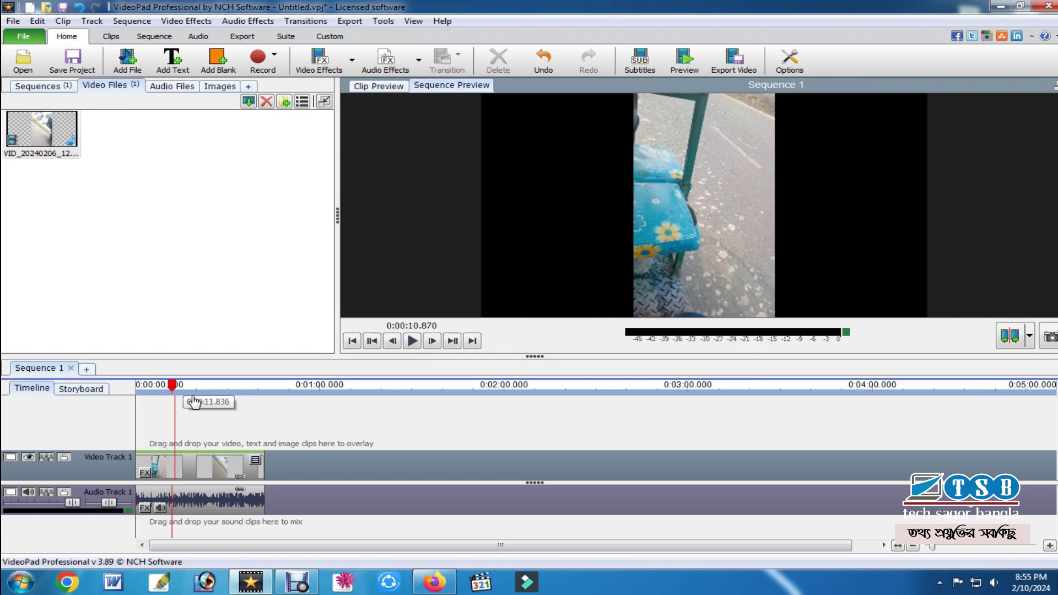
Step: Open the Computer view in Explorer, then close it and minimize VideoPad
{"action": "key", "text": "super"}
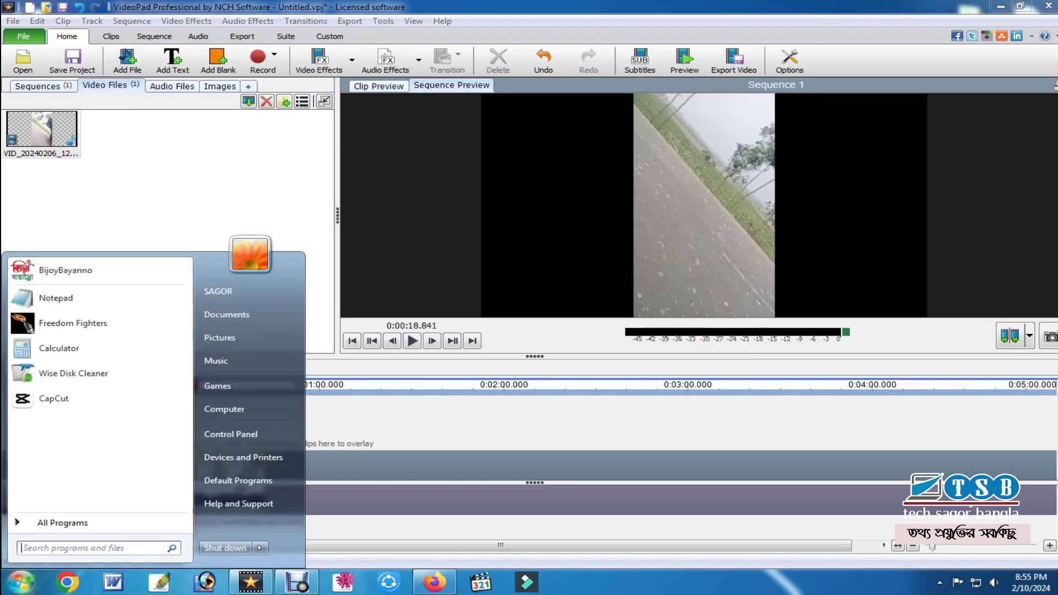
{"action": "key", "text": "super"}
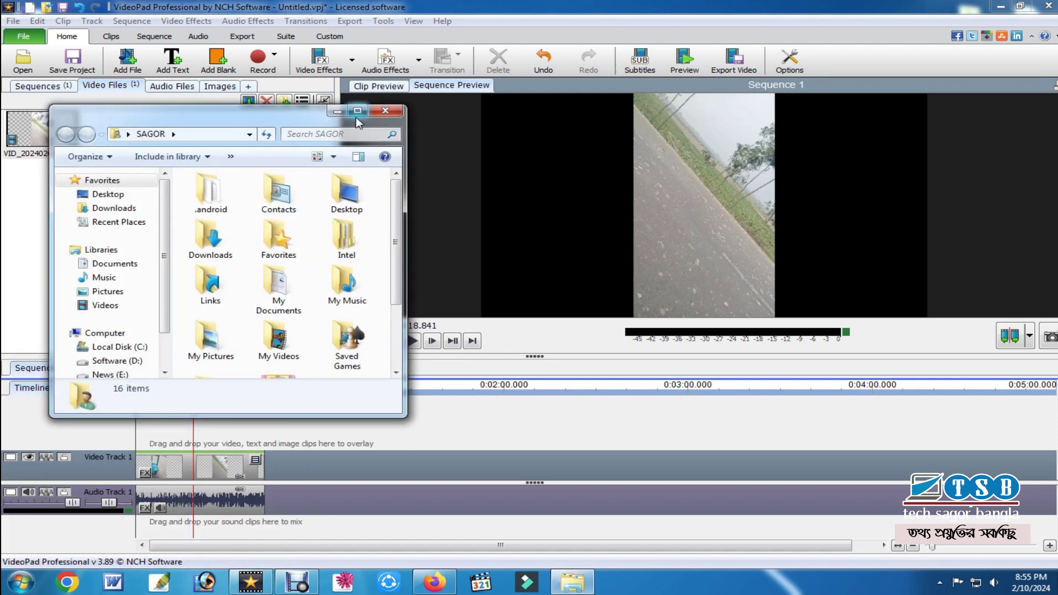
{"action": "left_click", "coordinate": [237, 409]}
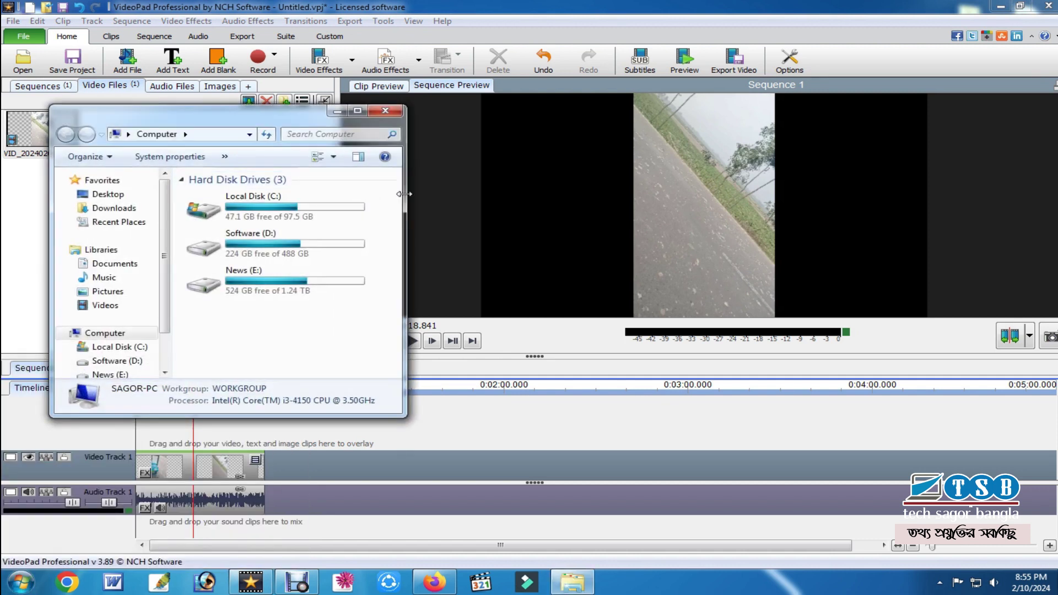
{"action": "double_click", "coordinate": [260, 117]}
{"action": "left_click", "coordinate": [1050, 6]}
{"action": "left_click", "coordinate": [1001, 6]}
Step: Check the 64.4 MB stabilized AVI in My Videos, then return to VideoPad
{"action": "key", "text": "super"}
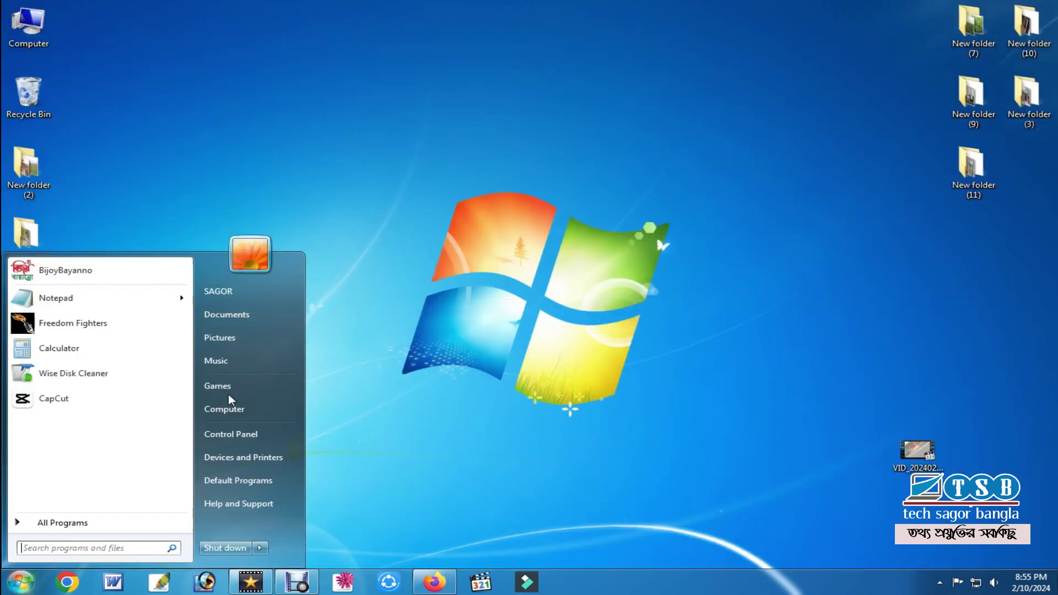
{"action": "left_click", "coordinate": [327, 279]}
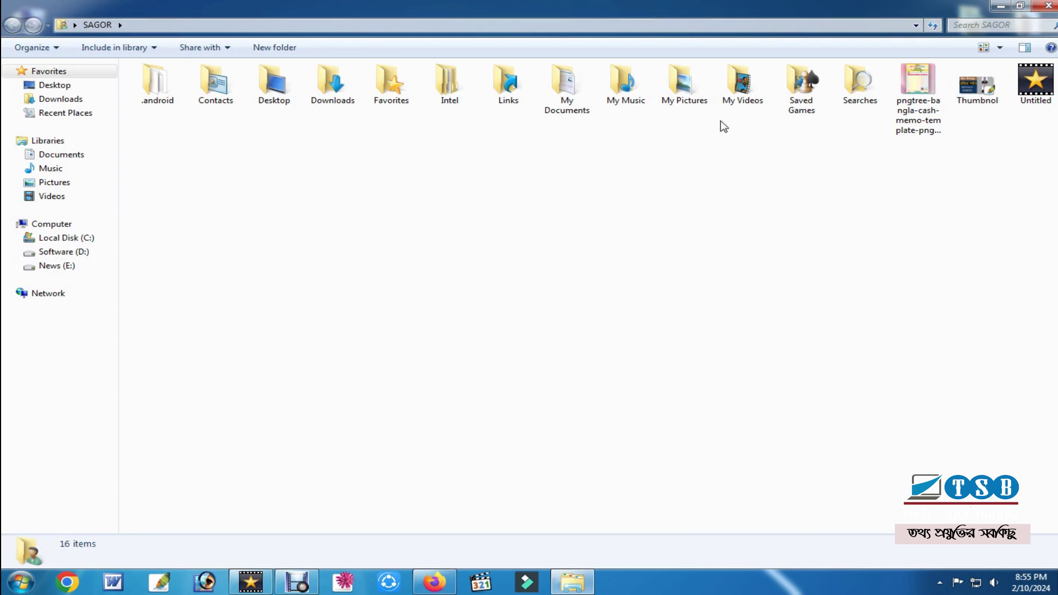
{"action": "double_click", "coordinate": [754, 99]}
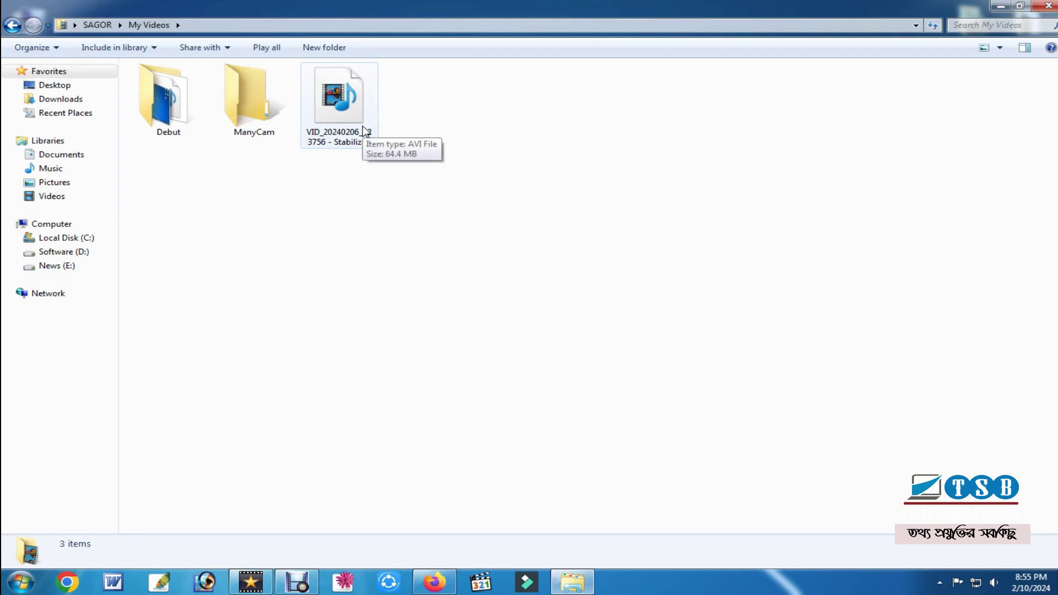
{"action": "left_click", "coordinate": [238, 589]}
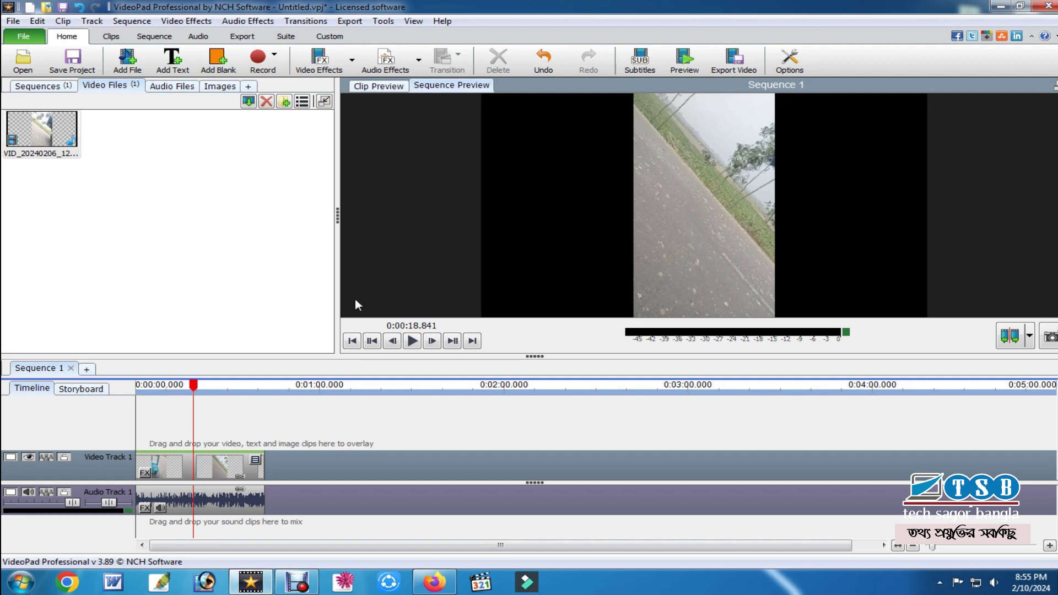
Step: Scrub the timeline back from around 19 seconds to review the stabilized footage
{"action": "left_click_drag", "start_coordinate": [196, 400], "coordinate": [112, 413]}
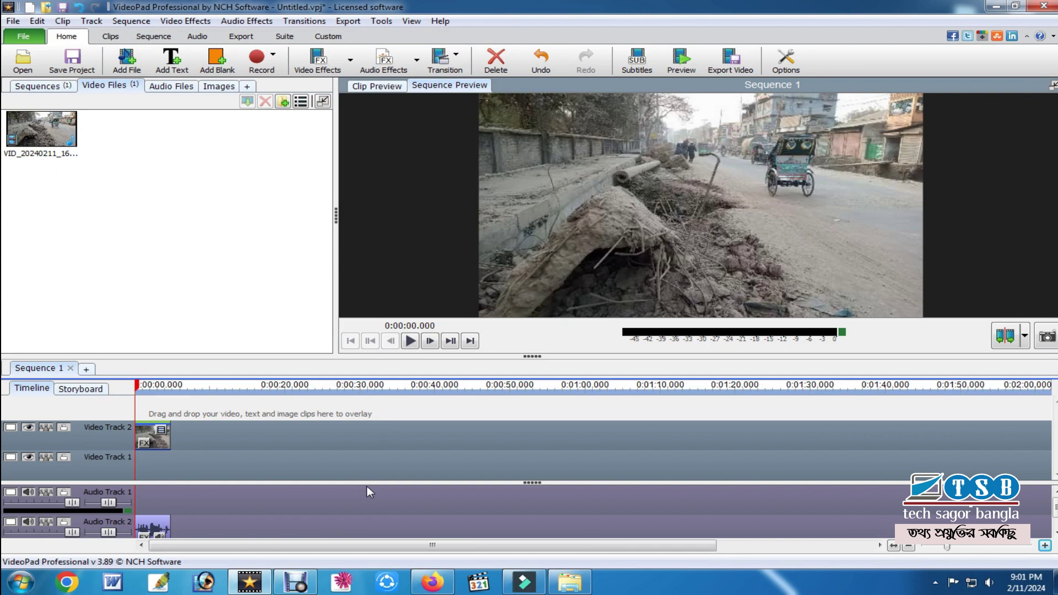
Step: Run Stabilize Video on the street-scene clip VID_20240211_162647.mp4
{"action": "right_click", "coordinate": [53, 139]}
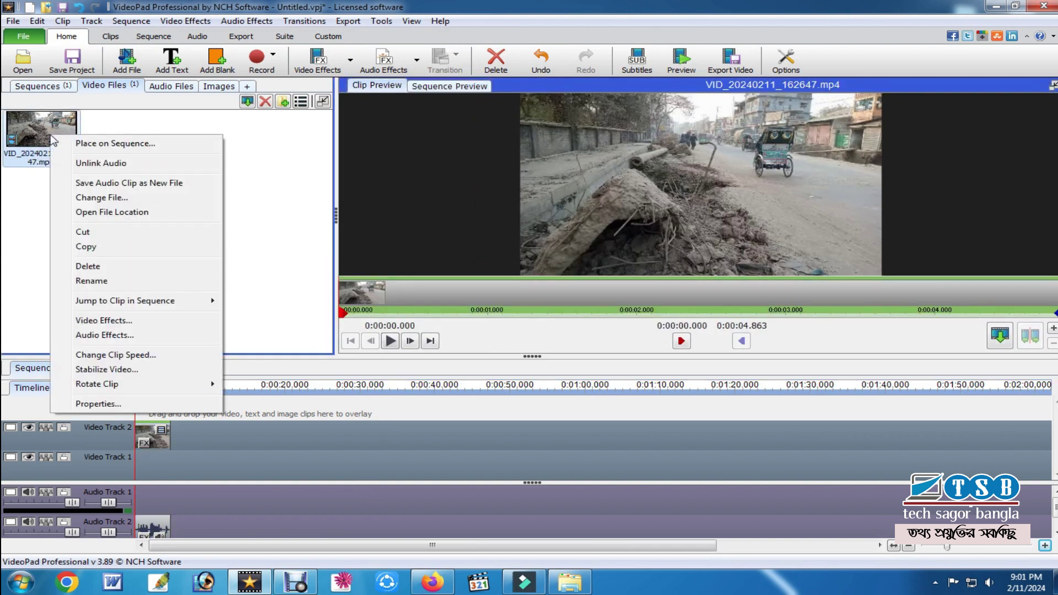
{"action": "left_click", "coordinate": [138, 369]}
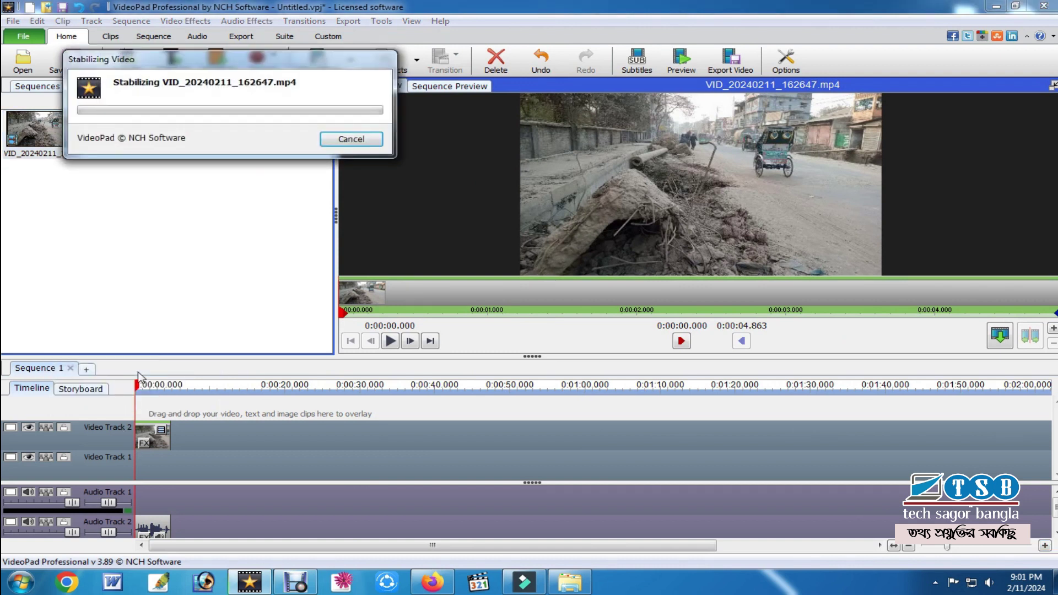